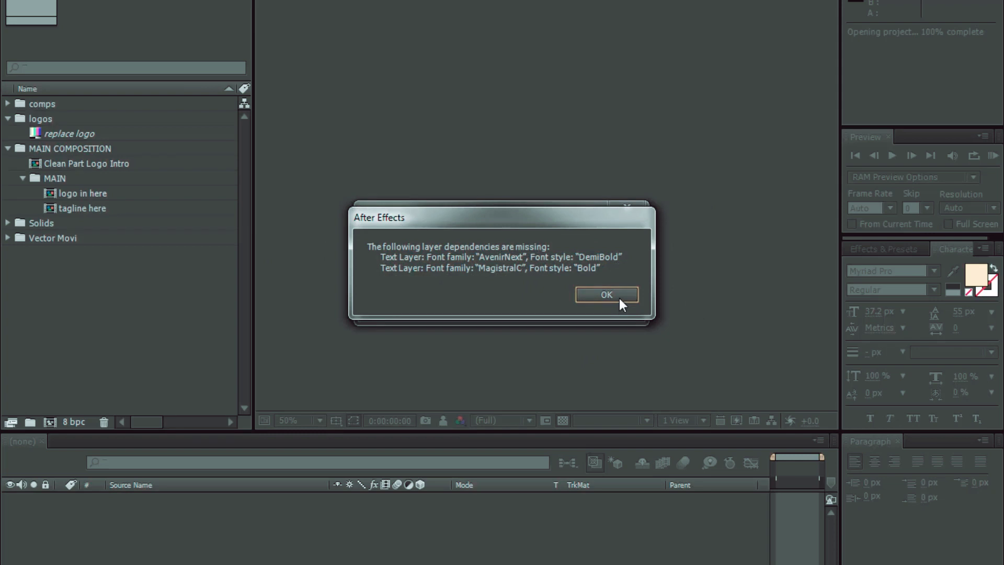
# Step: Dismiss the missing-dependency warnings and delete the replace logo layer from the "logo in here" composition
pyautogui.click(619, 298)
pyautogui.click(648, 291)
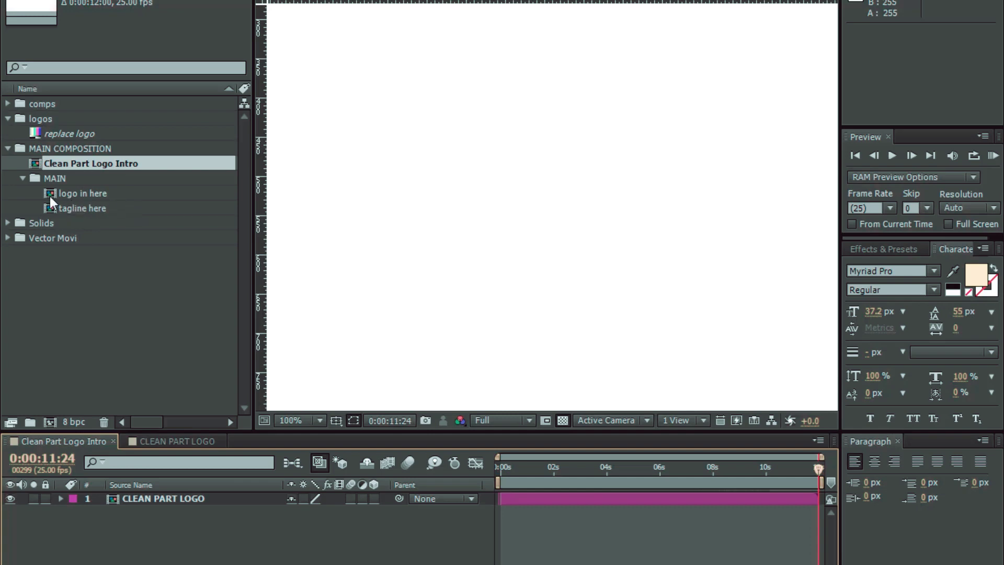
pyautogui.doubleClick(108, 193)
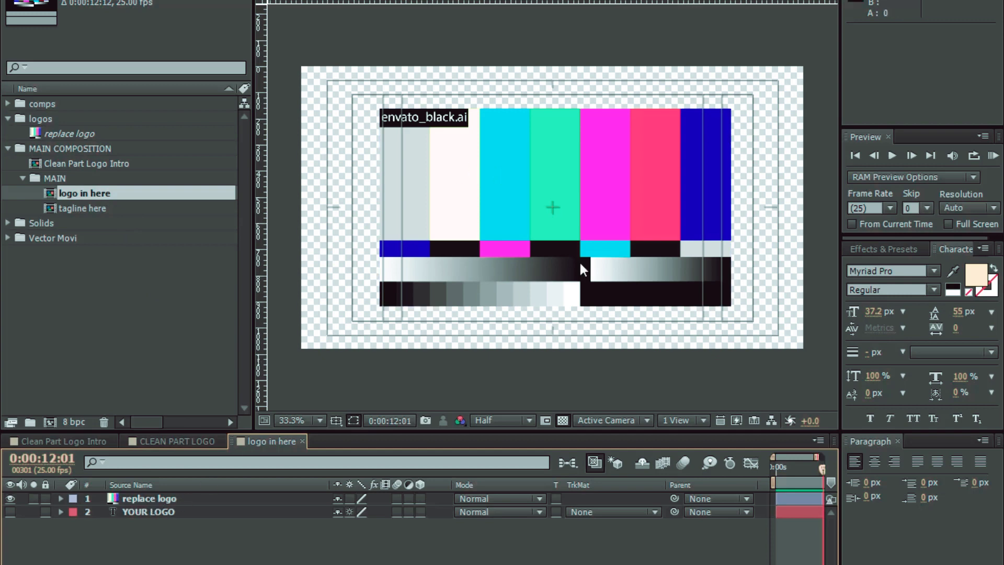
pyautogui.click(158, 501)
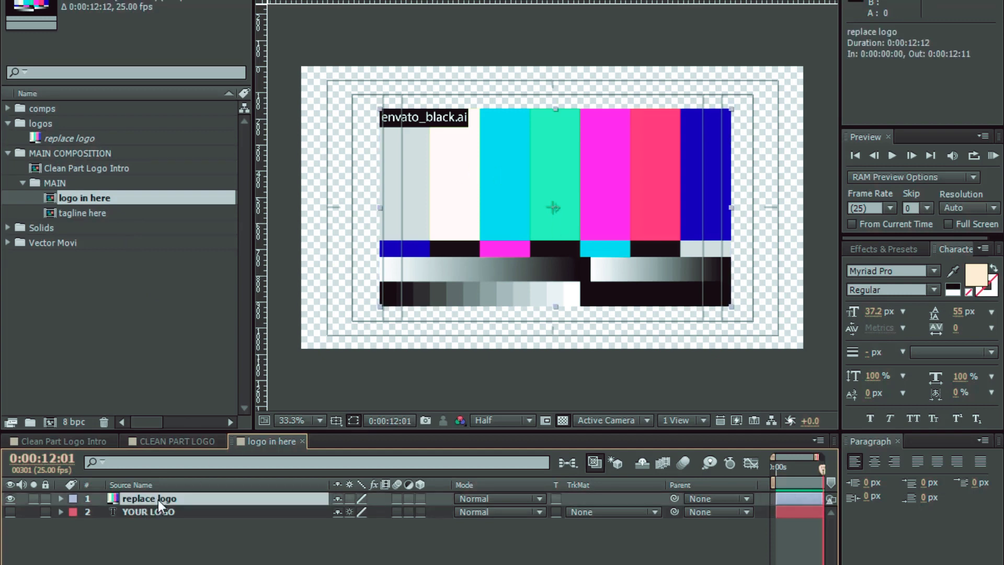
pyautogui.press('Delete')
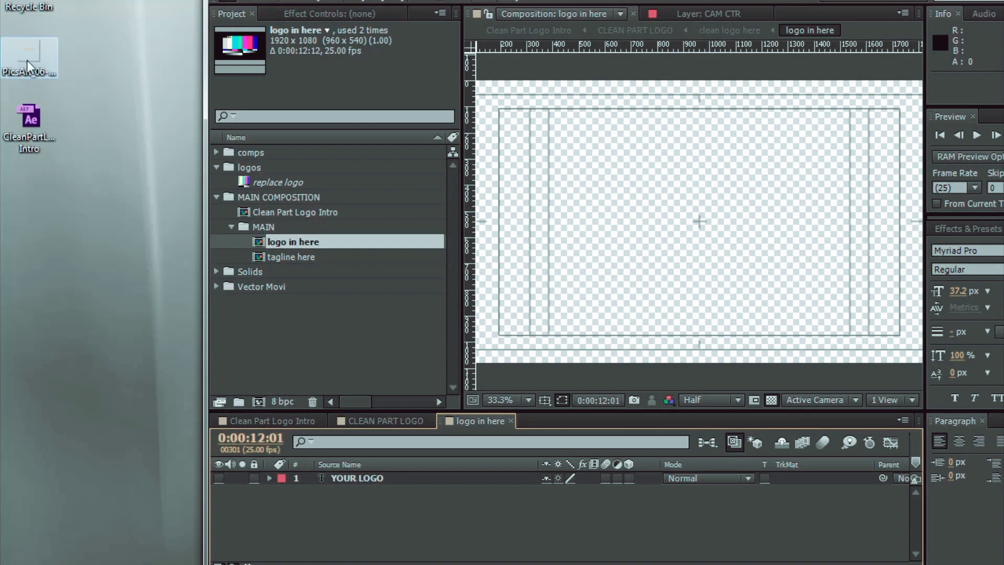
# Step: Import PicsArt_06-02-11.47.10.png from the desktop and add it to the "logo in here" composition below the YOUR LOGO layer
pyautogui.moveTo(23, 67); pyautogui.dragTo(258, 316)
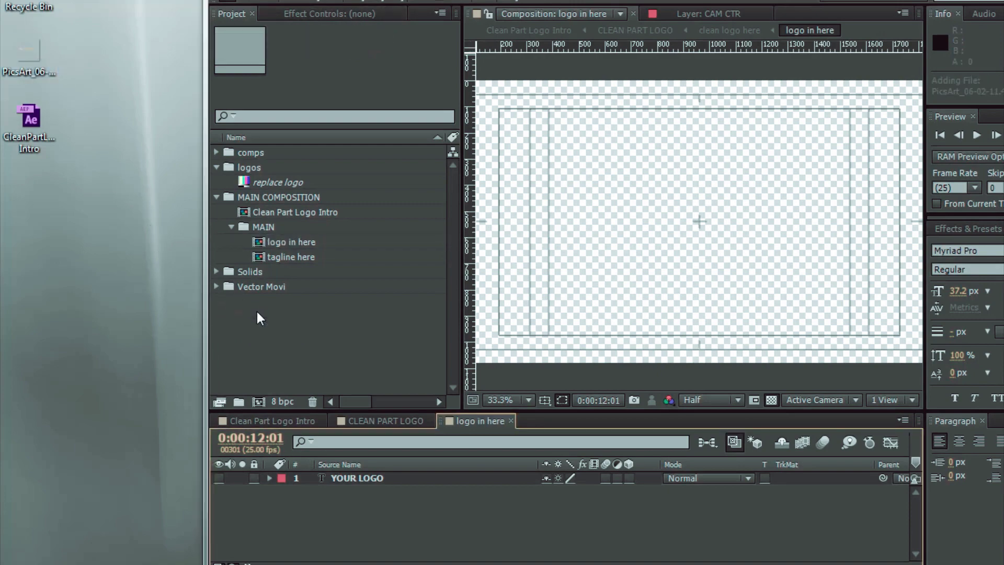
pyautogui.press('super+Up')
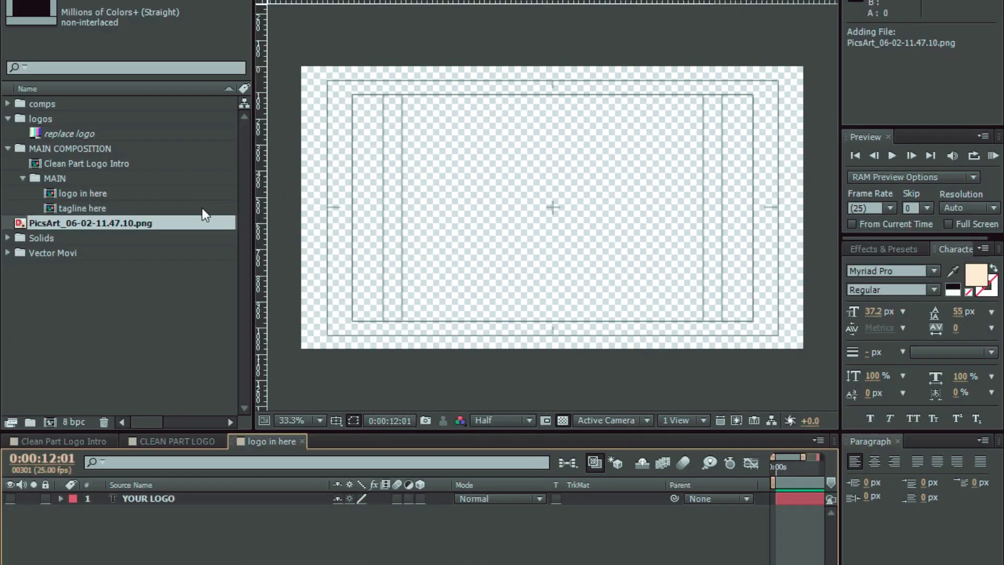
pyautogui.moveTo(156, 224); pyautogui.dragTo(130, 529)
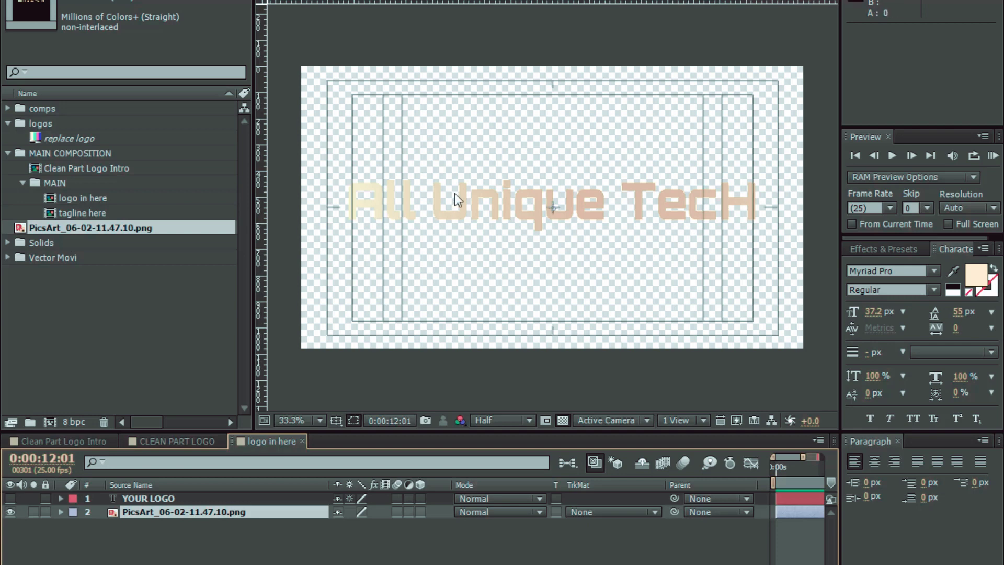
# Step: Scale the PicsArt logo layer down to about 70% width and 79% height
pyautogui.press(',')
pyautogui.press(',')
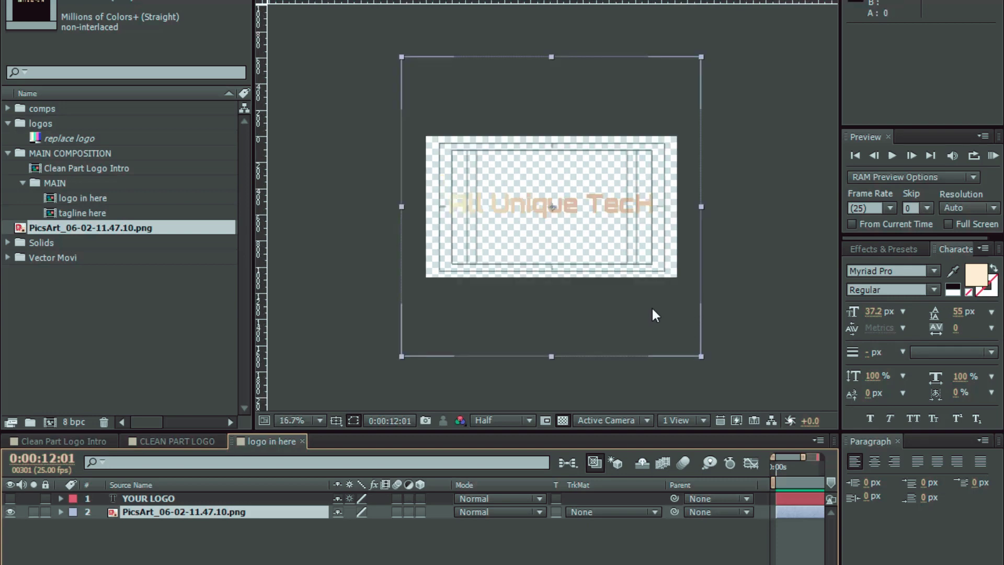
pyautogui.press('.')
pyautogui.press('.')
pyautogui.press(',')
pyautogui.press(',')
pyautogui.press('.')
pyautogui.press('.')
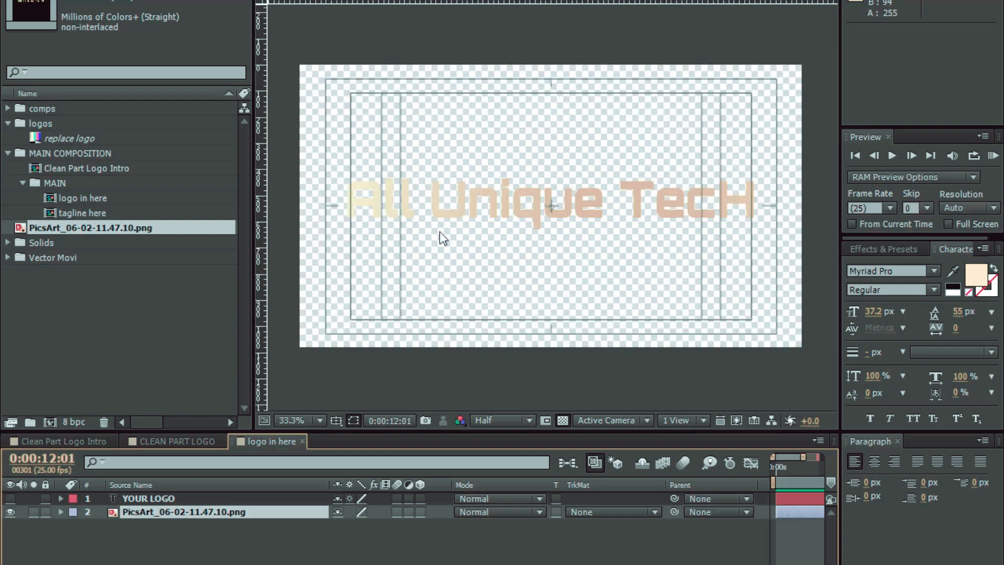
pyautogui.click(296, 419)
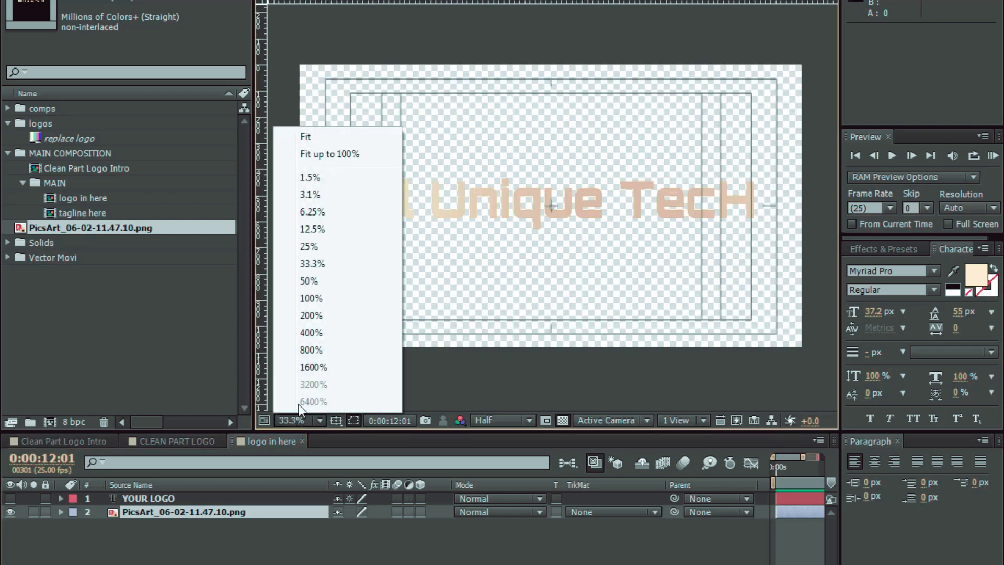
pyautogui.click(312, 264)
pyautogui.press(',')
pyautogui.press(',')
pyautogui.press(',')
pyautogui.press(',')
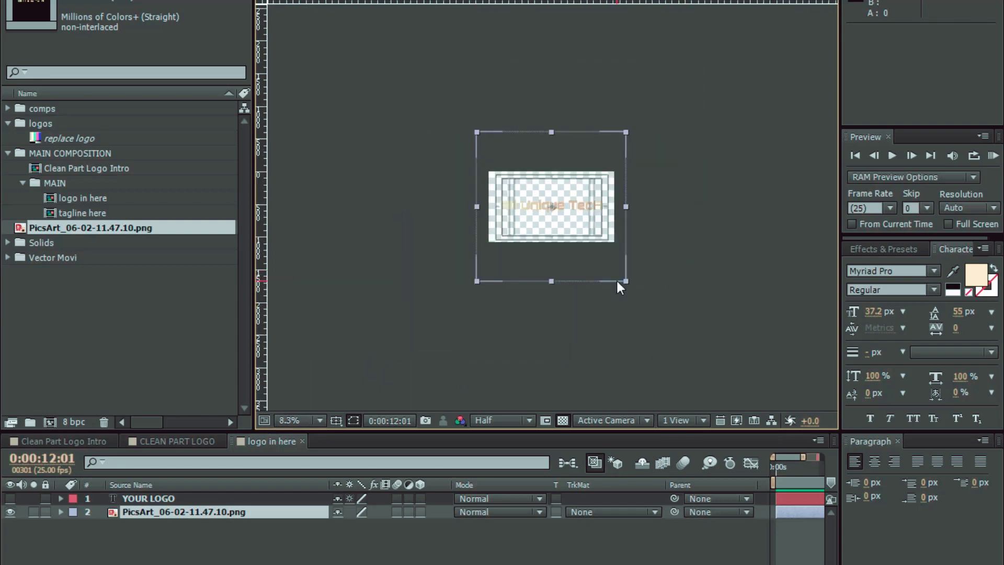
pyautogui.press('.')
pyautogui.press('.')
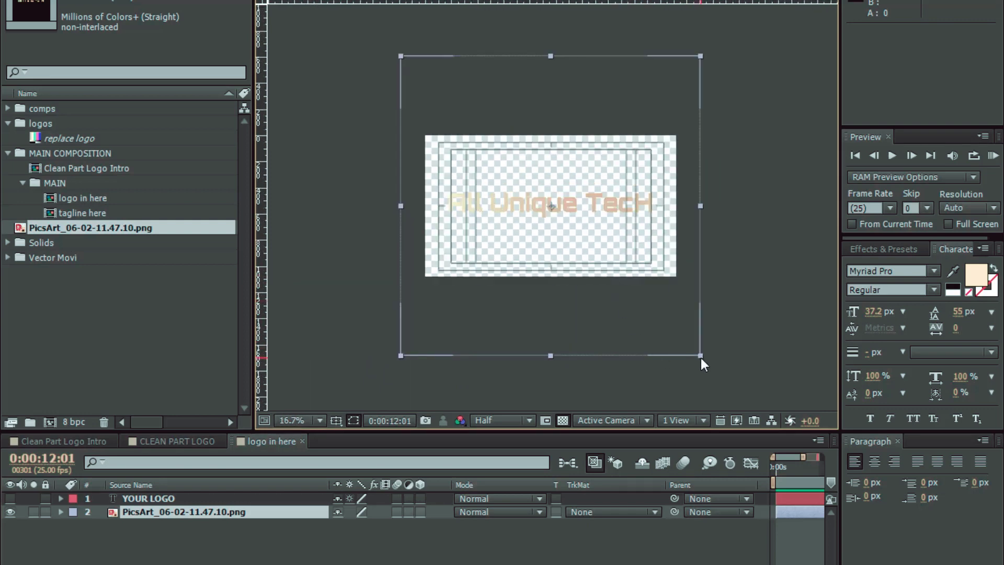
pyautogui.moveTo(701, 361); pyautogui.dragTo(655, 316)
pyautogui.press('Return')
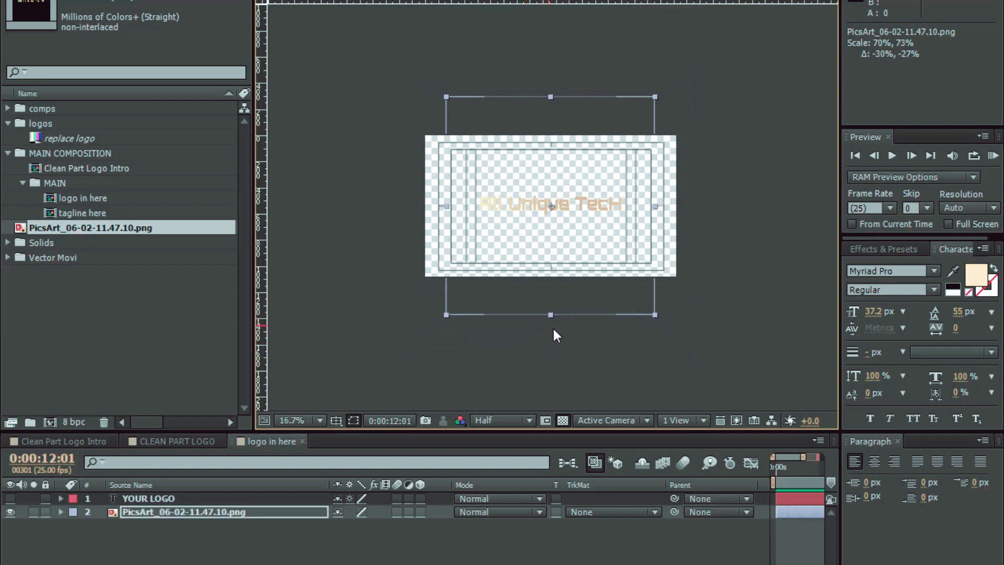
pyautogui.moveTo(550, 315); pyautogui.dragTo(547, 325)
pyautogui.press('/')
pyautogui.press(',')
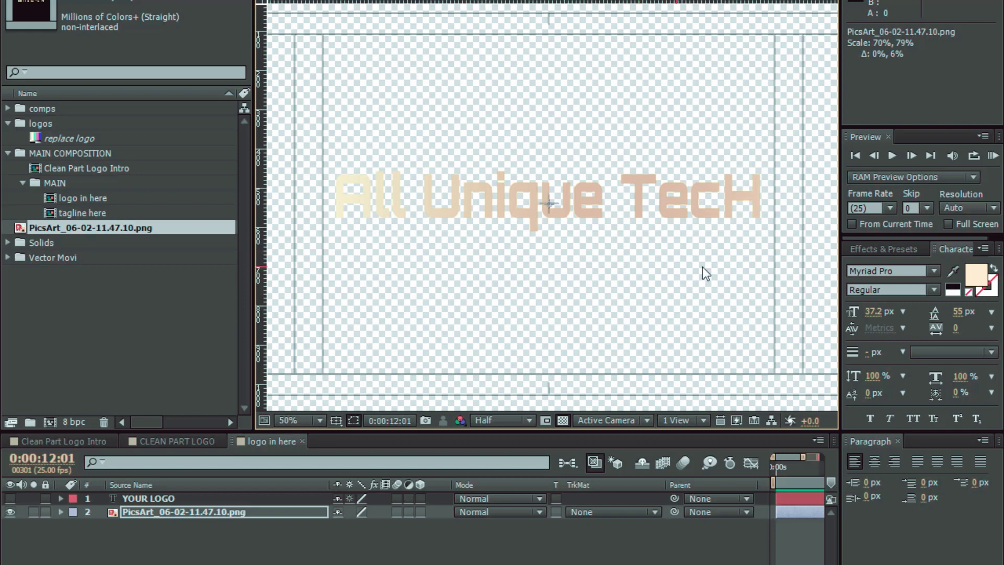
# Step: Open the "tagline here" composition and replace its placeholder text with "Do Subscribe"
pyautogui.click(83, 214)
pyautogui.doubleClick(83, 213)
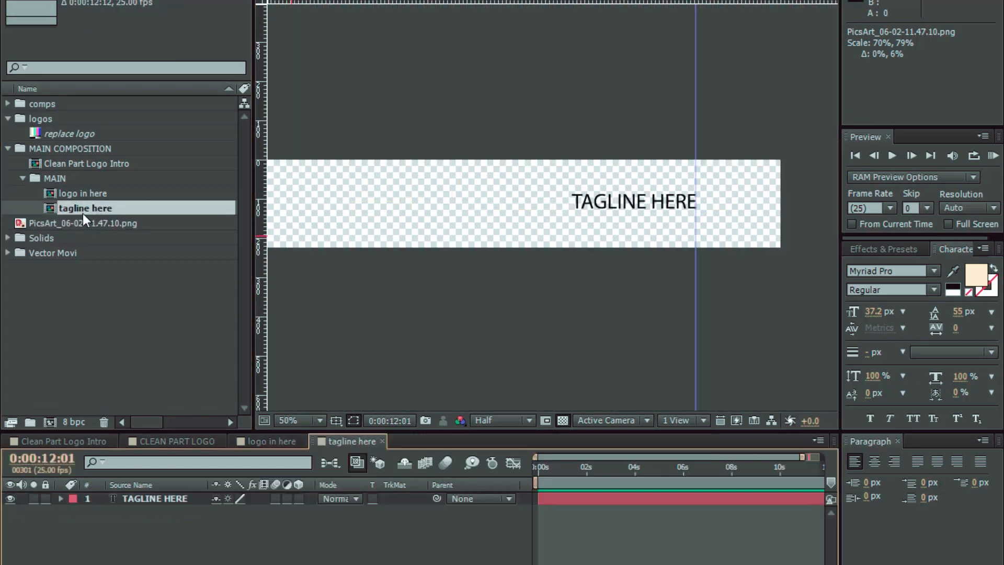
pyautogui.doubleClick(627, 201)
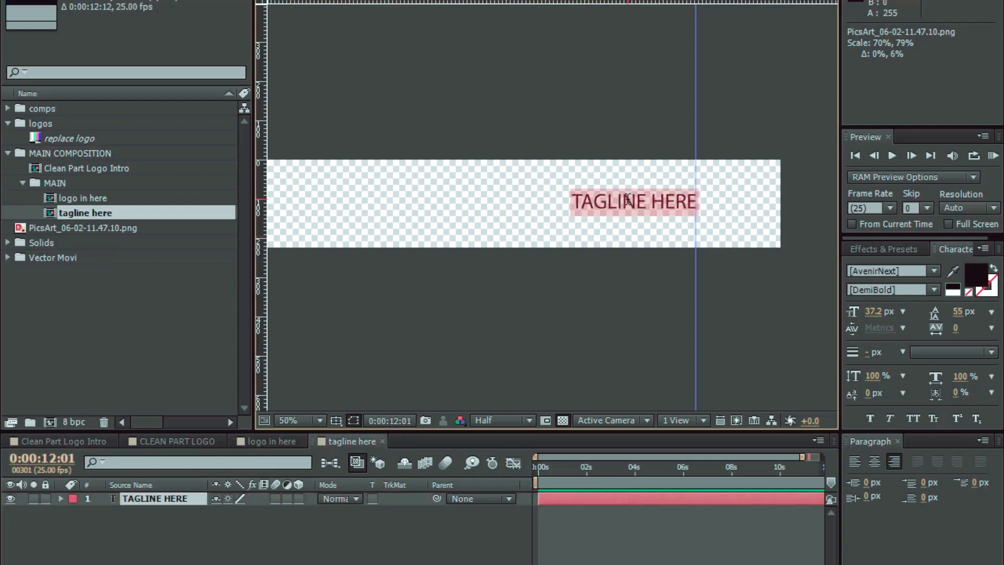
pyautogui.press('BackSpace')
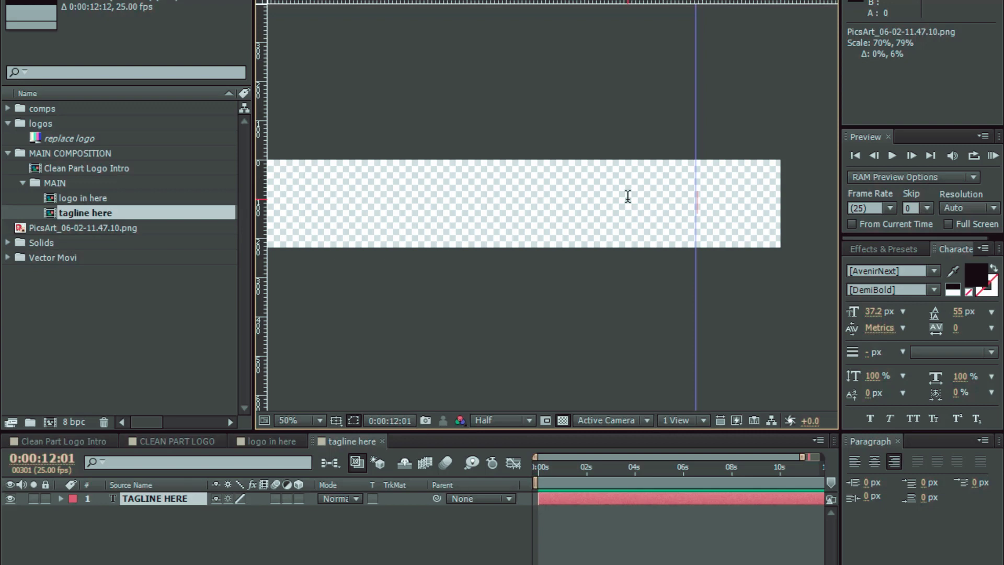
pyautogui.write('Do Subscribe')
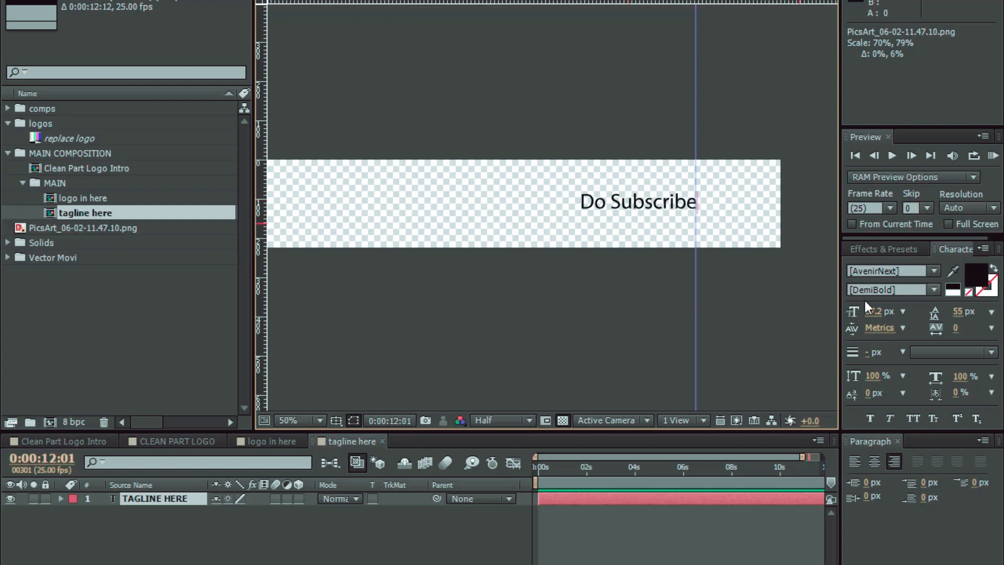
# Step: Change the fill color of the whole "Do Subscribe" text to dark purple
pyautogui.doubleClick(662, 204)
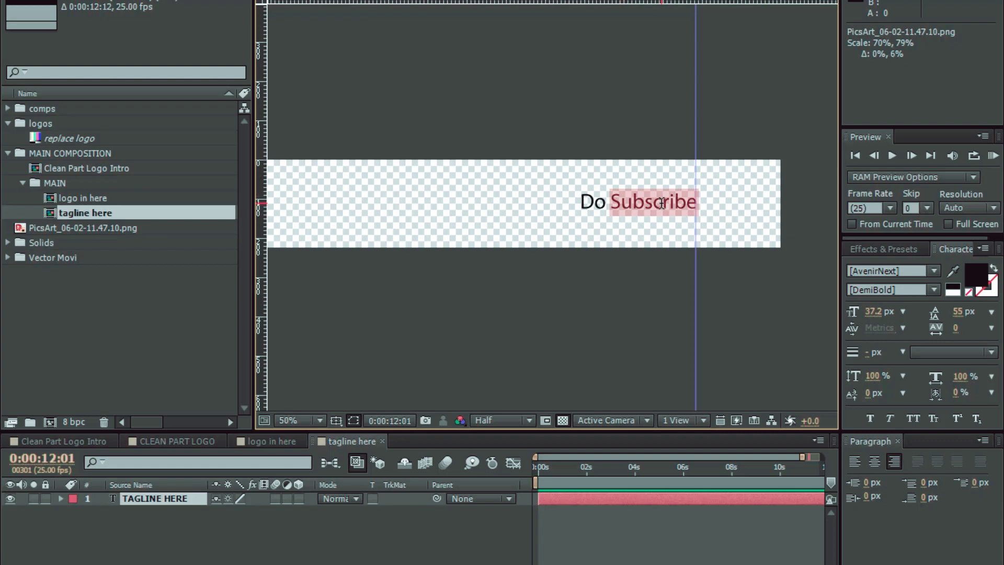
pyautogui.hotkey('ctrl', 'a')
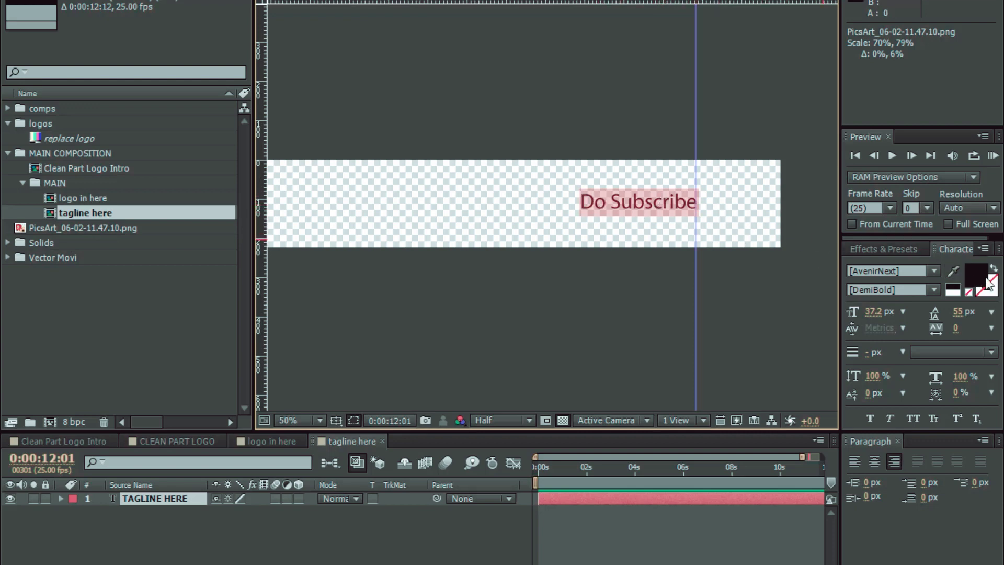
pyautogui.click(974, 270)
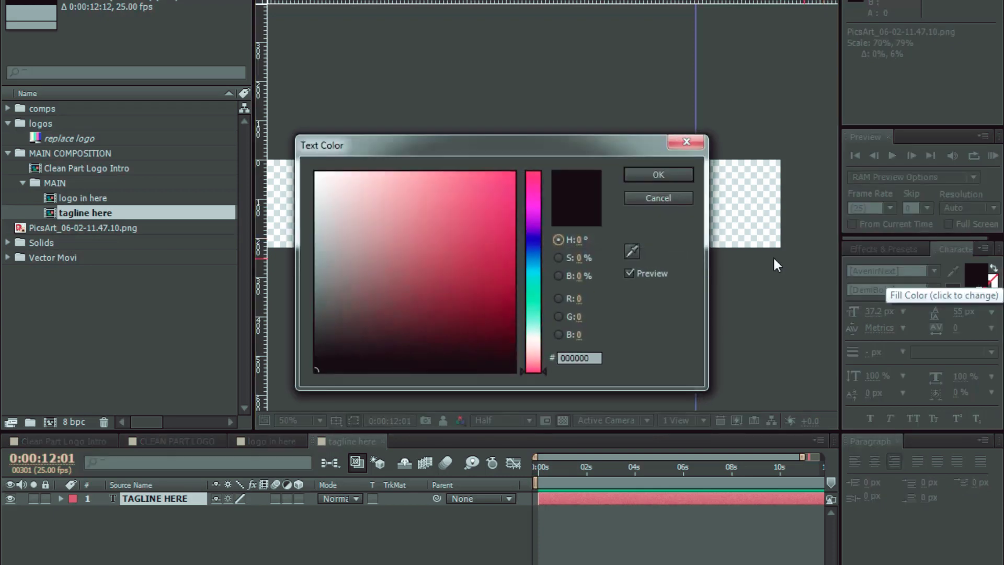
pyautogui.click(532, 210)
pyautogui.moveTo(502, 210)
pyautogui.mouseDown()
pyautogui.moveTo(502, 189)
pyautogui.moveTo(534, 199)
pyautogui.moveTo(535, 215)
pyautogui.moveTo(495, 223)
pyautogui.moveTo(484, 305)
pyautogui.moveTo(417, 321)
pyautogui.moveTo(475, 316)
pyautogui.mouseUp()
pyautogui.click(639, 173)
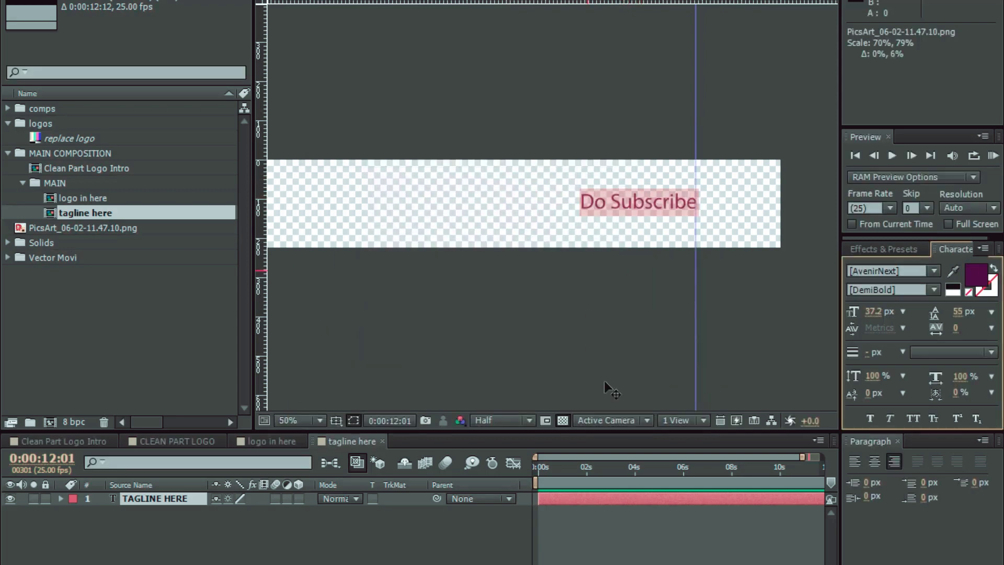
# Step: Add the Clean Part Logo Intro composition to the render queue and review its render settings
pyautogui.click(41, 443)
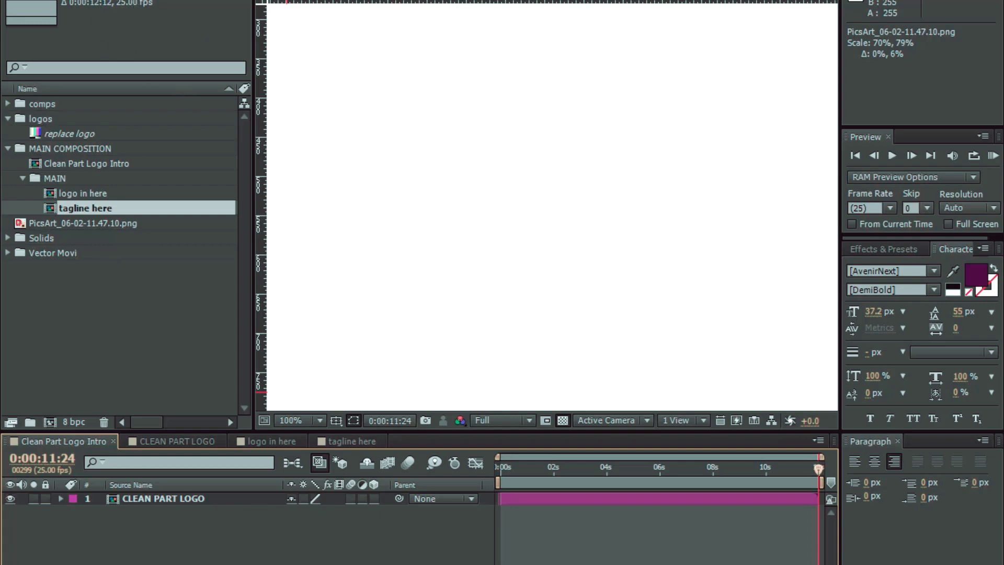
pyautogui.hotkey('alt', 'f')
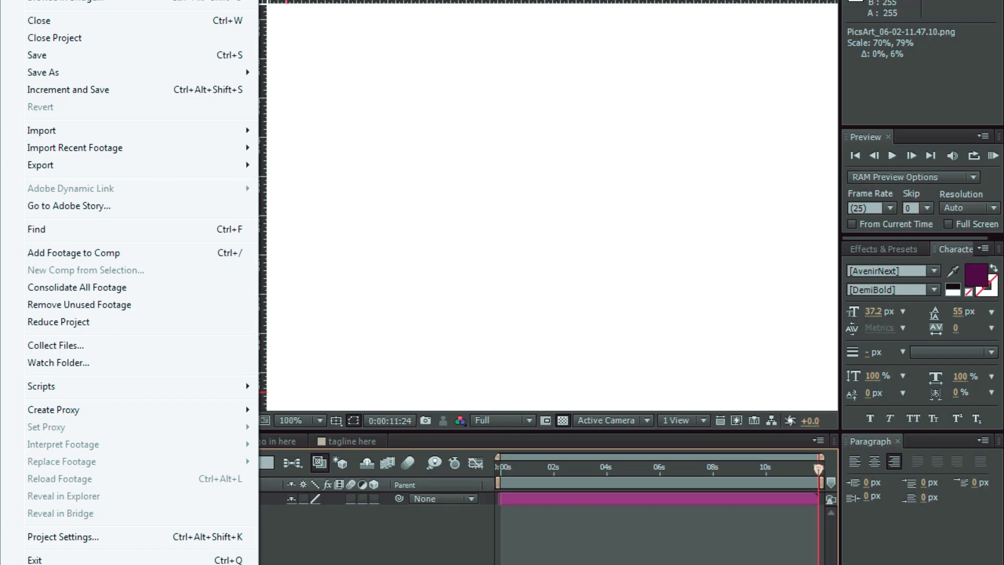
pyautogui.moveTo(60, 168)
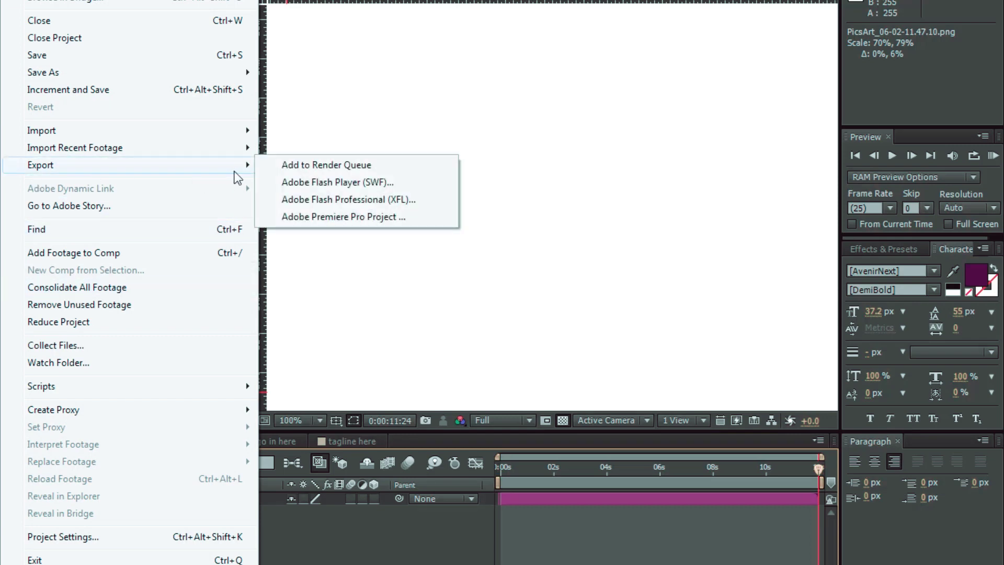
pyautogui.click(334, 168)
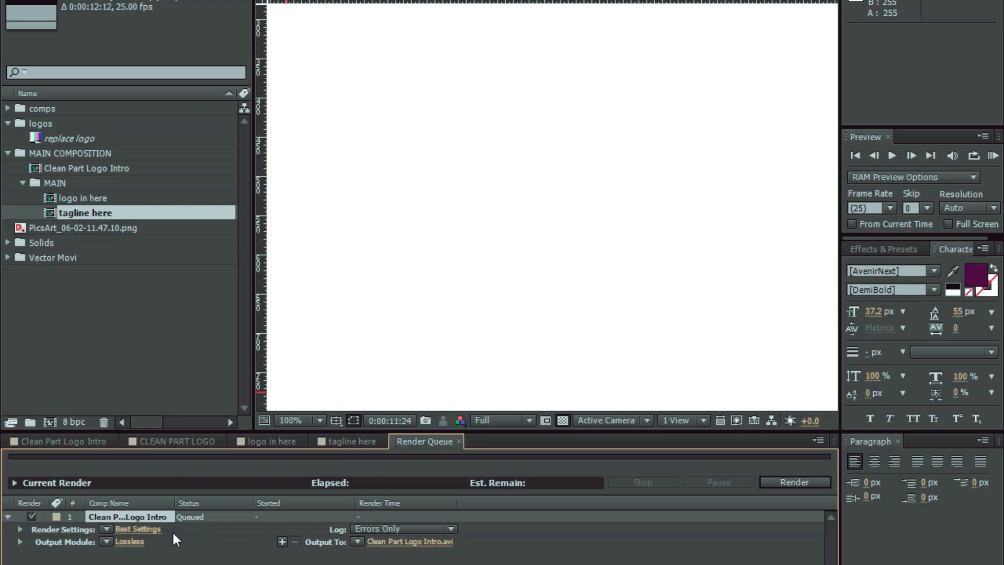
pyautogui.click(139, 529)
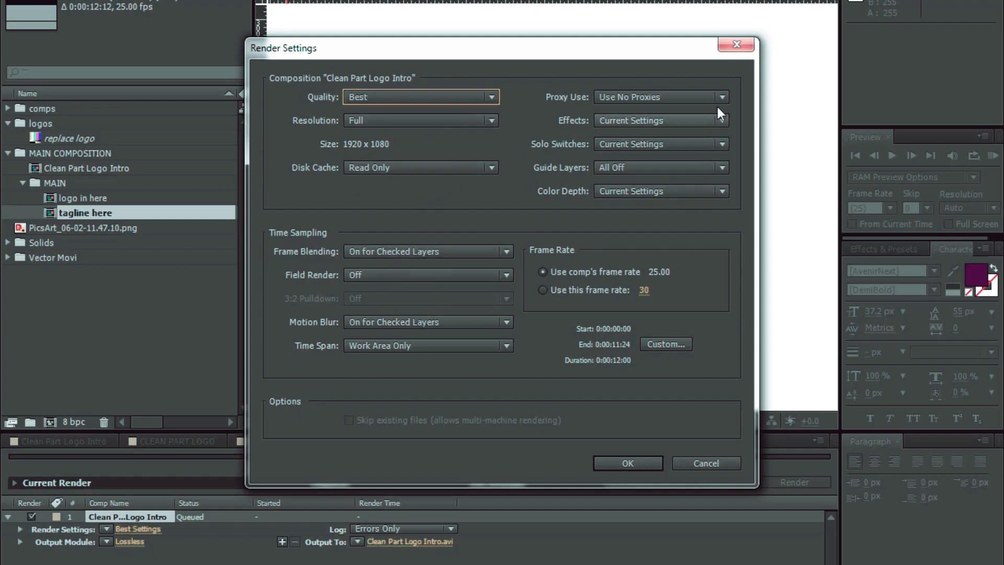
pyautogui.click(746, 43)
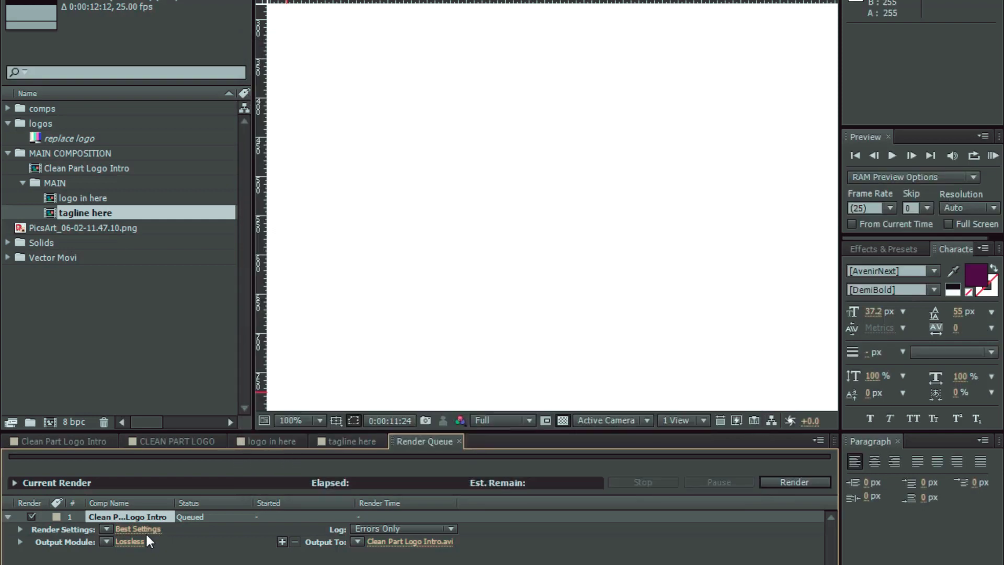
# Step: Set the output module format of the queued composition to H.264
pyautogui.click(137, 541)
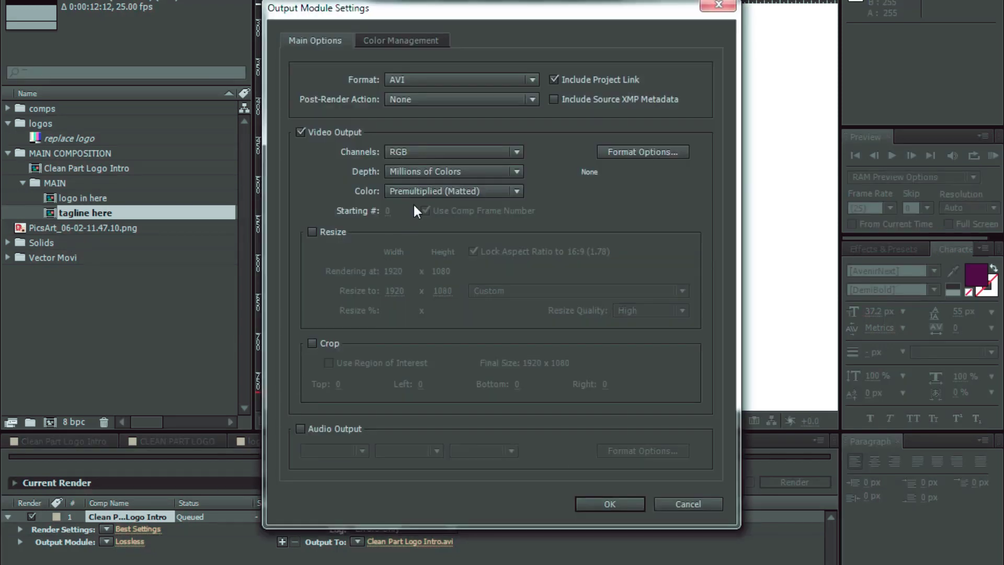
pyautogui.click(429, 78)
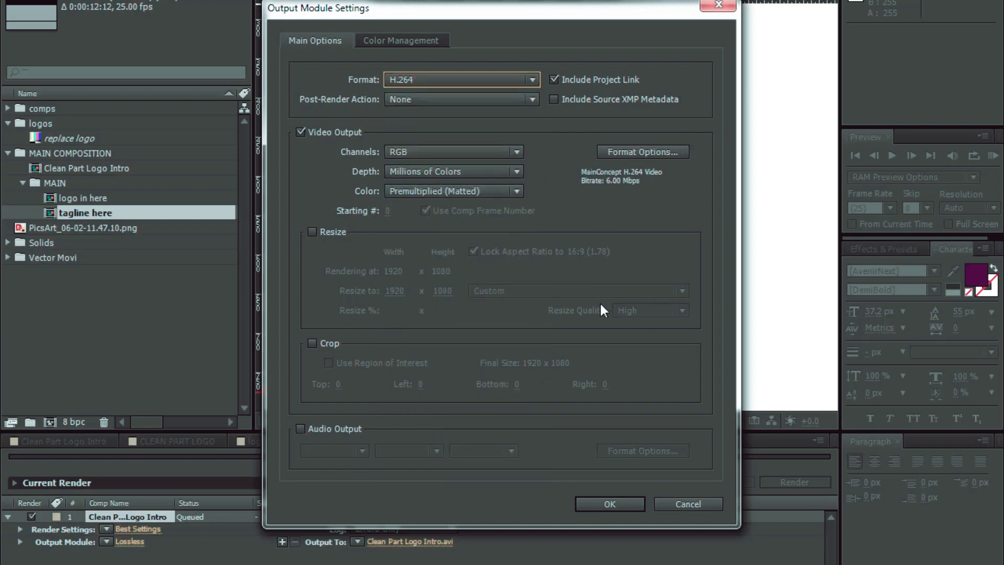
pyautogui.click(624, 506)
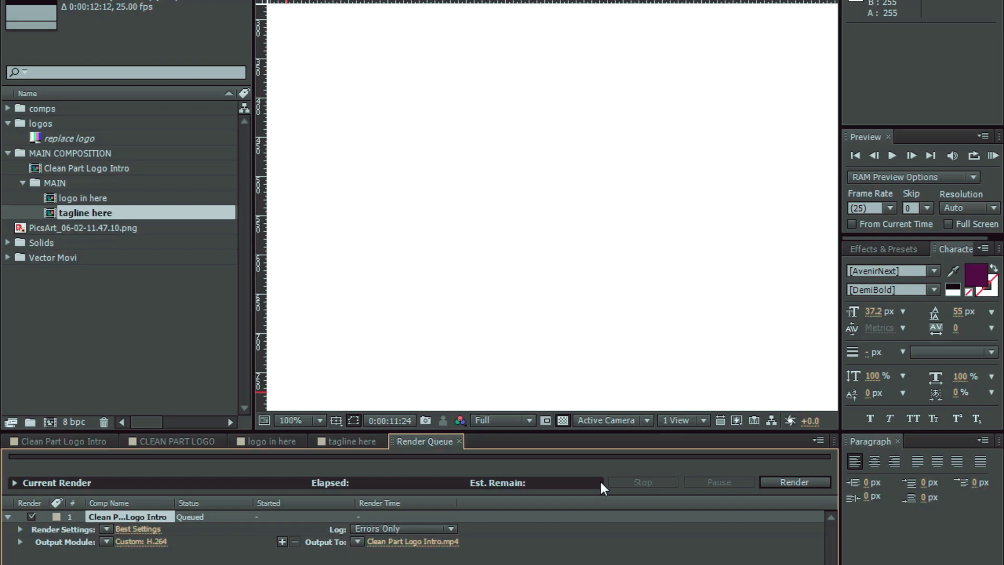
# Step: Set the output file of the queued composition to Clean Part Logo Intro.mp4 and start the render despite the missing footage file
pyautogui.click(410, 543)
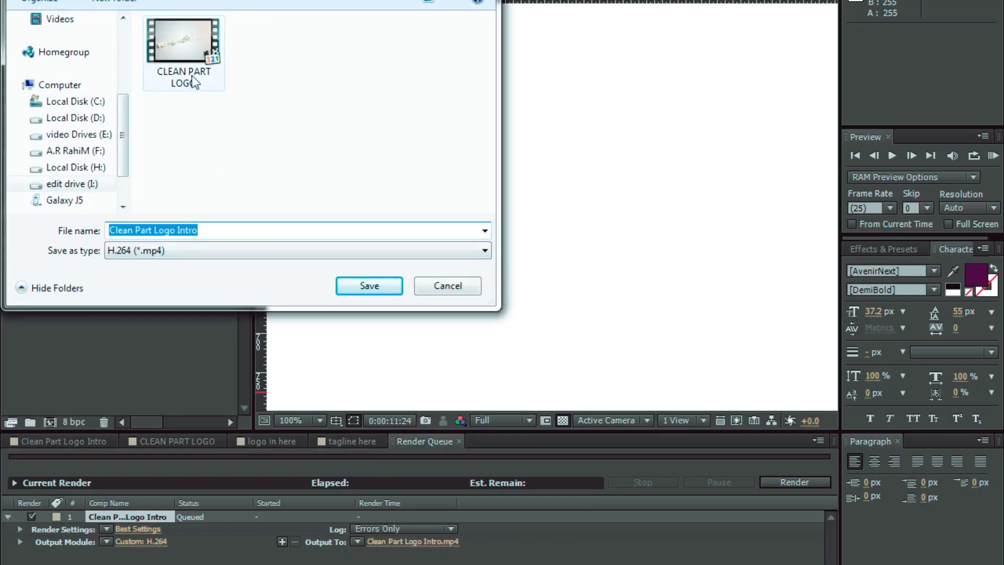
pyautogui.click(226, 230)
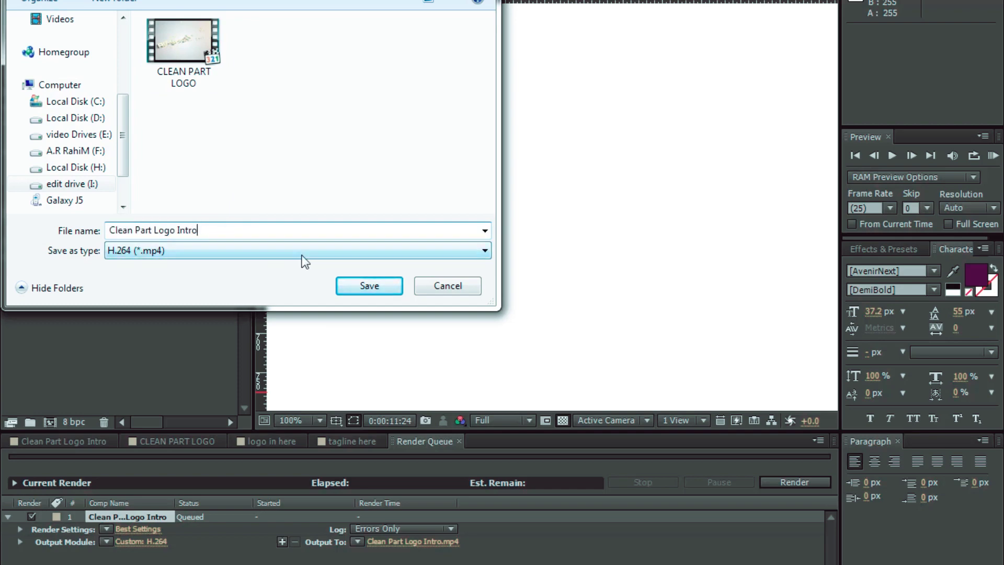
pyautogui.click(354, 285)
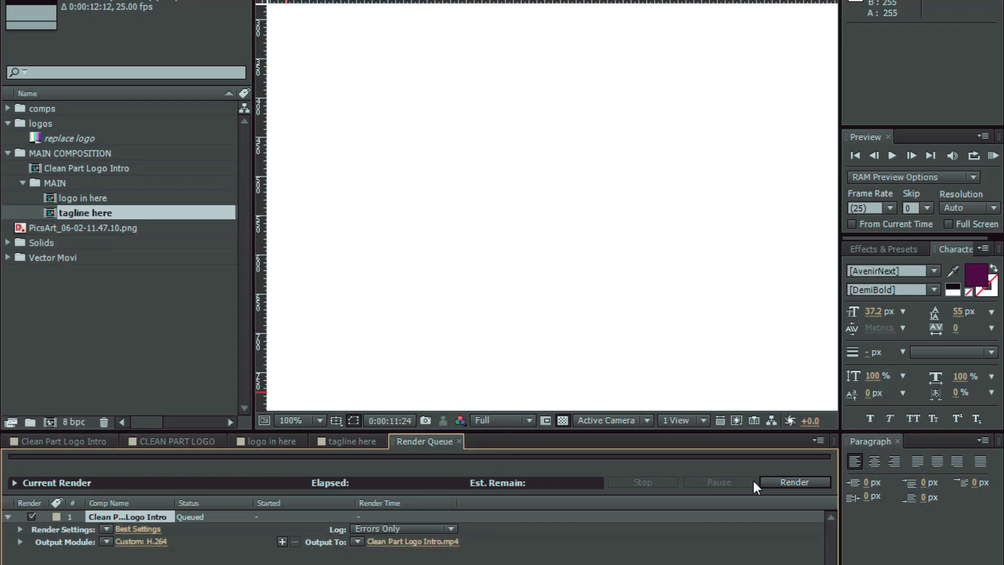
pyautogui.click(796, 482)
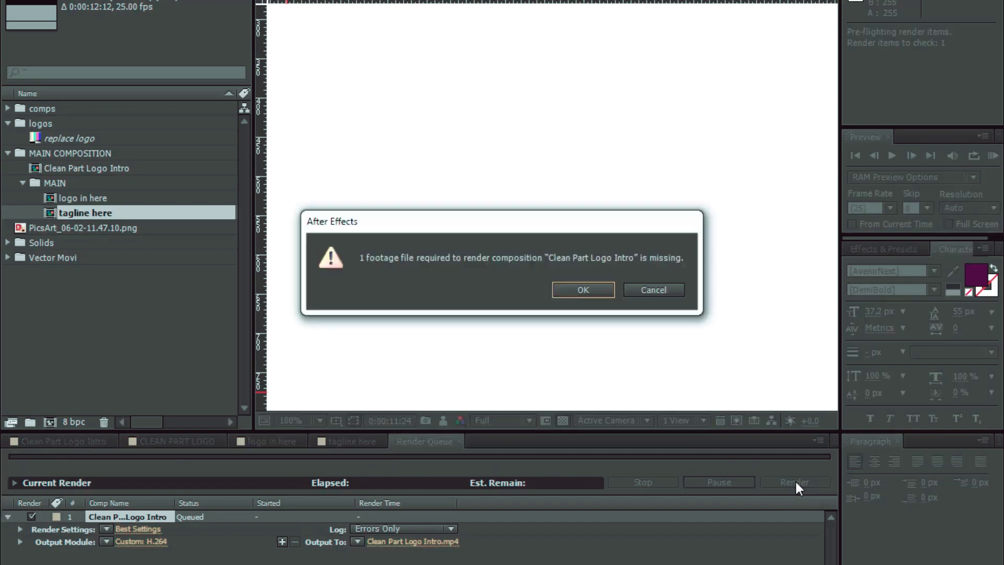
pyautogui.click(584, 290)
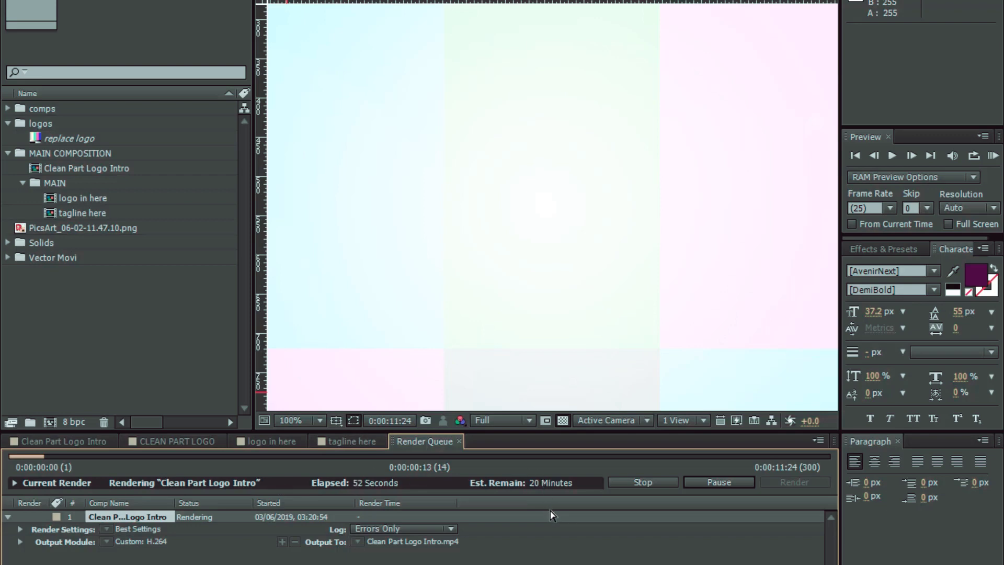
# Step: Stop the running render and quit After Effects without saving the changes to the project
pyautogui.click(643, 481)
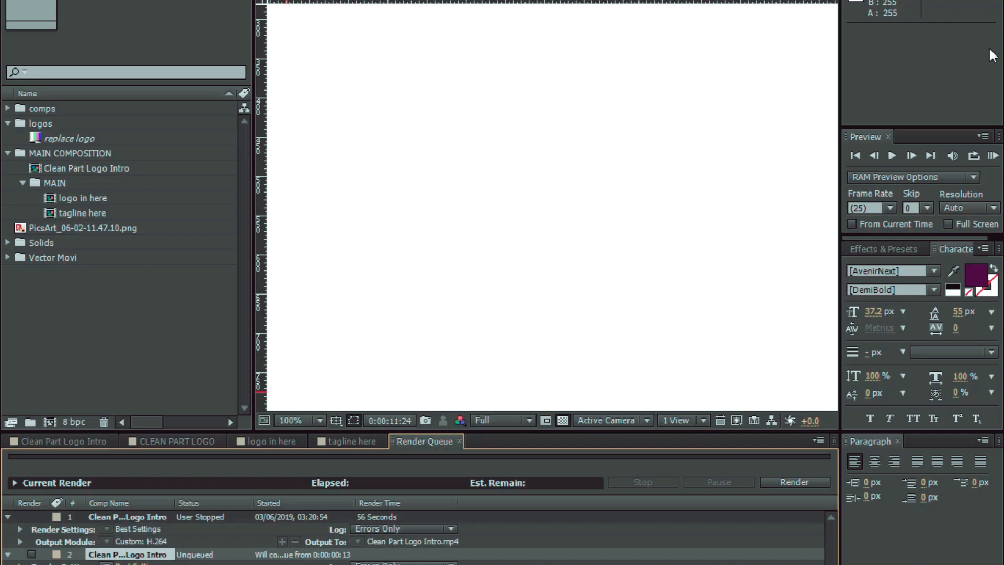
pyautogui.hotkey('ctrl', 'q')
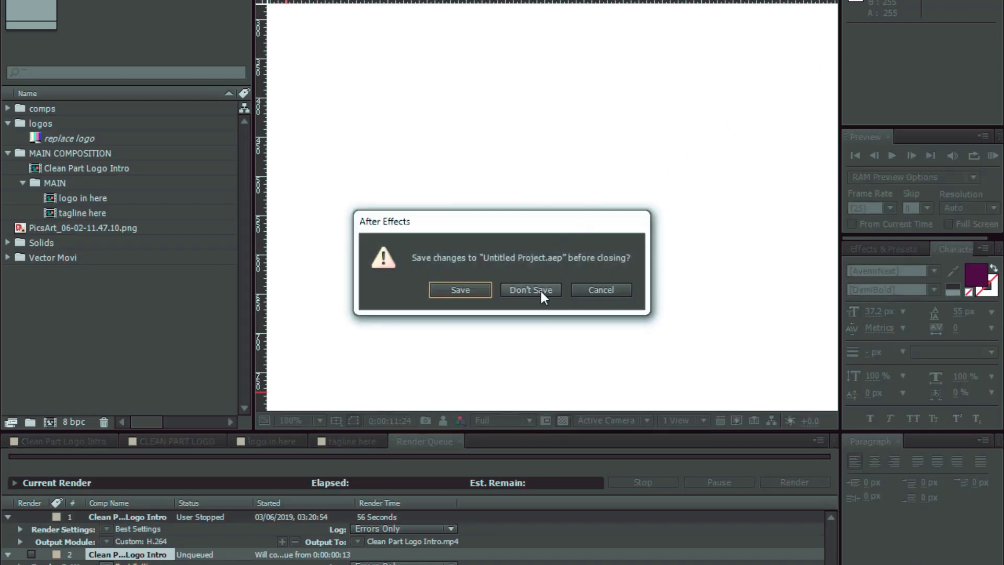
pyautogui.click(542, 291)
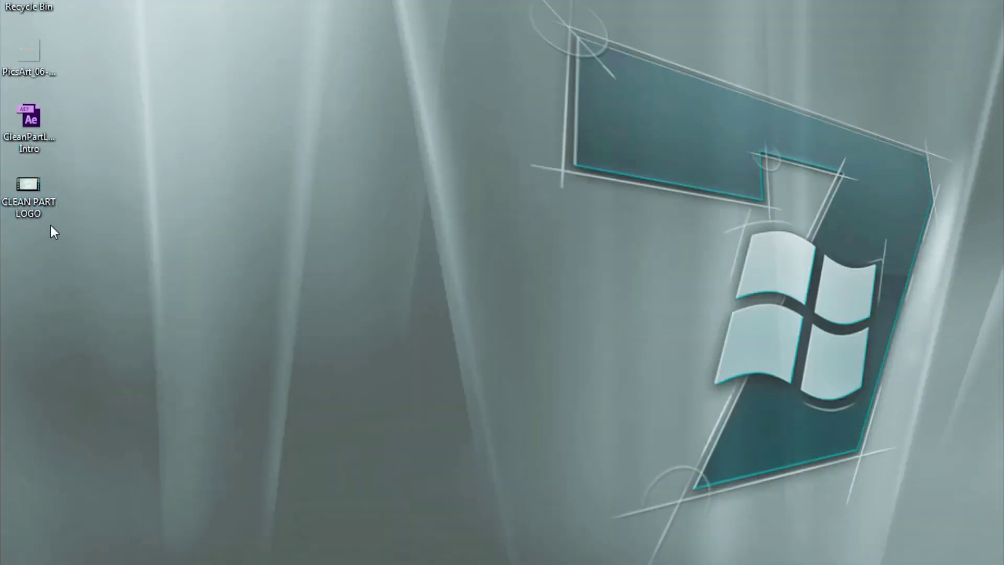
# Step: Move the CLEAN PART LOGO video file toward the middle of the desktop and review its general file properties
pyautogui.moveTo(20, 193); pyautogui.dragTo(424, 187)
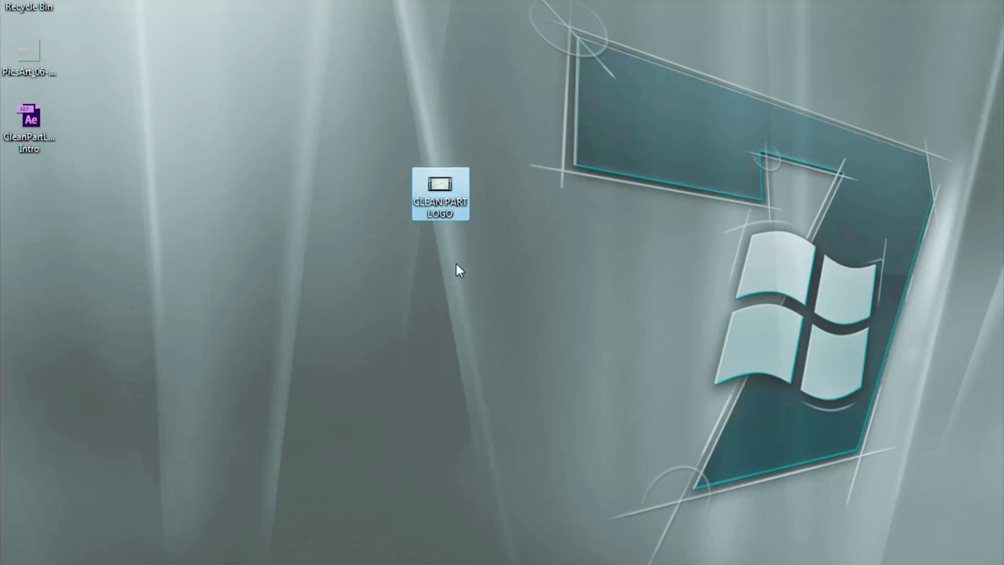
pyautogui.moveTo(460, 183)
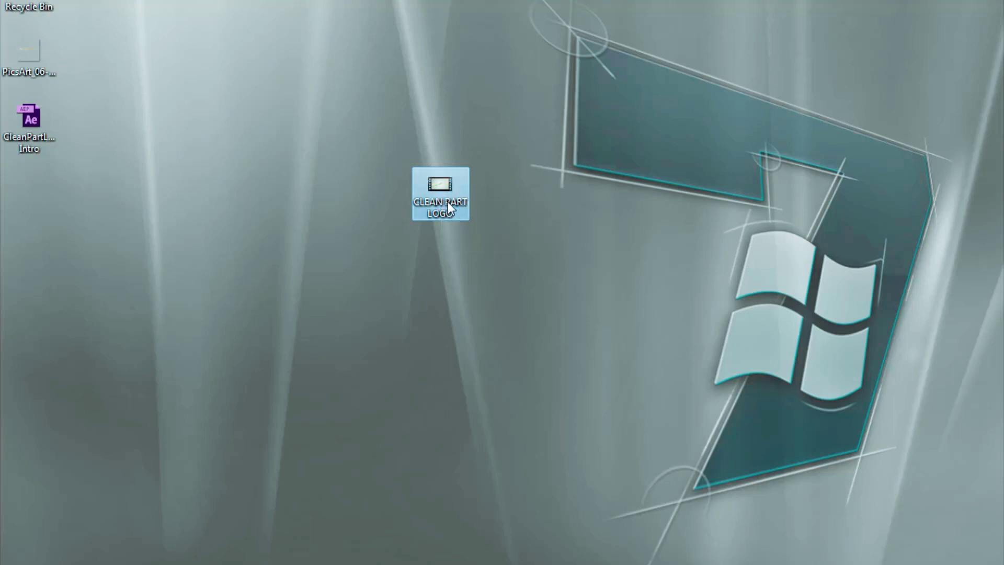
pyautogui.rightClick(425, 170)
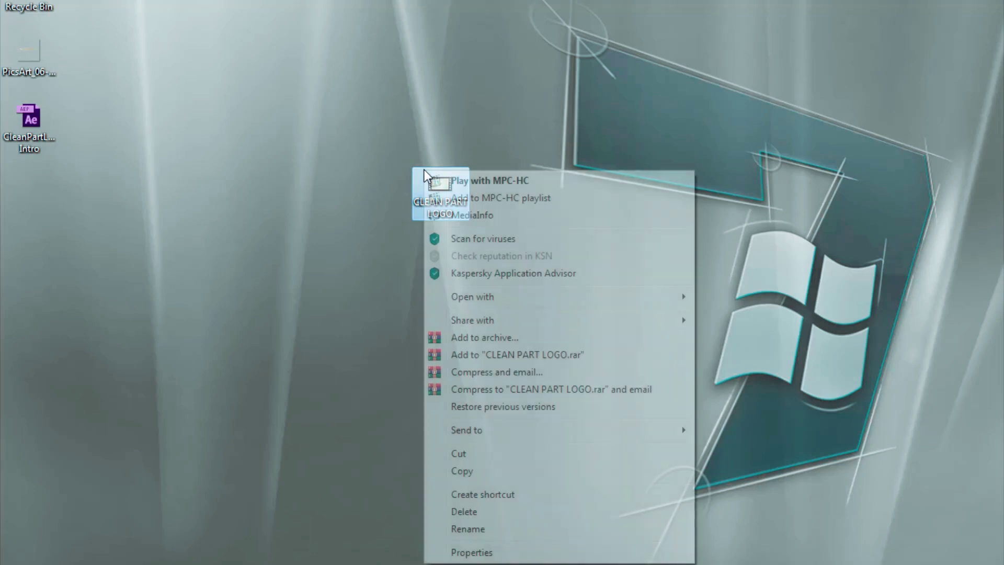
pyautogui.click(473, 549)
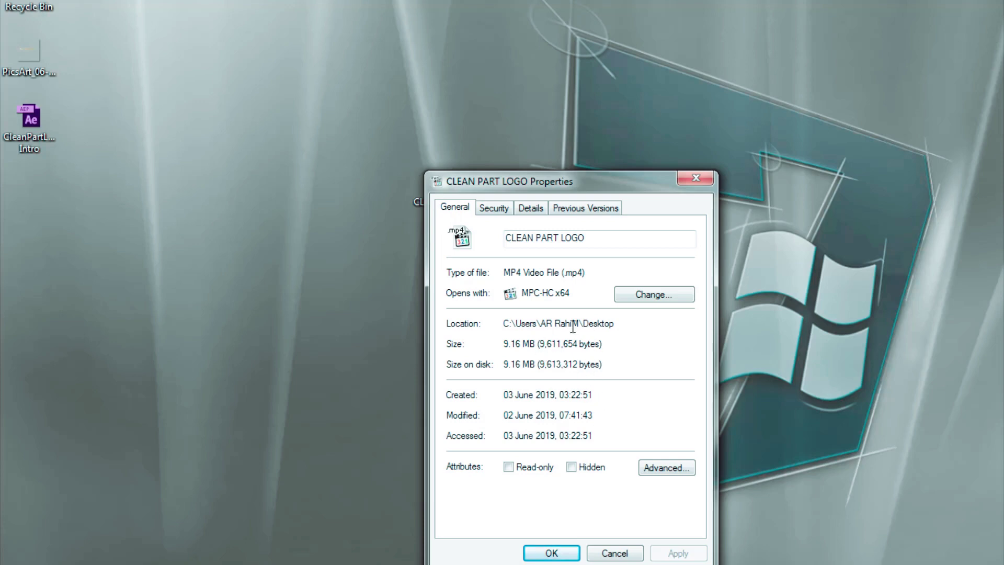
pyautogui.click(683, 181)
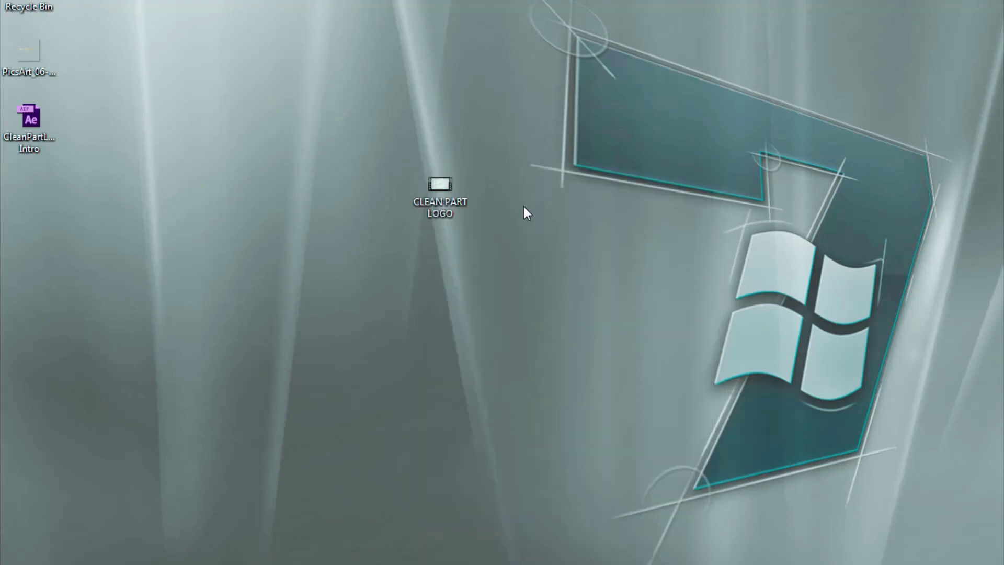
# Step: Open the CLEAN PART LOGO video from the desktop in the default media player
pyautogui.doubleClick(436, 184)
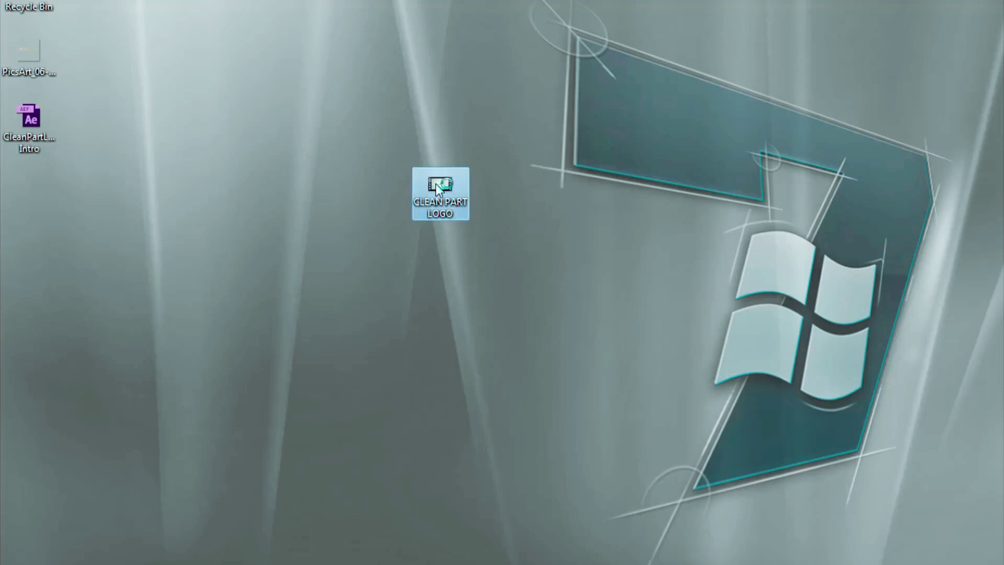